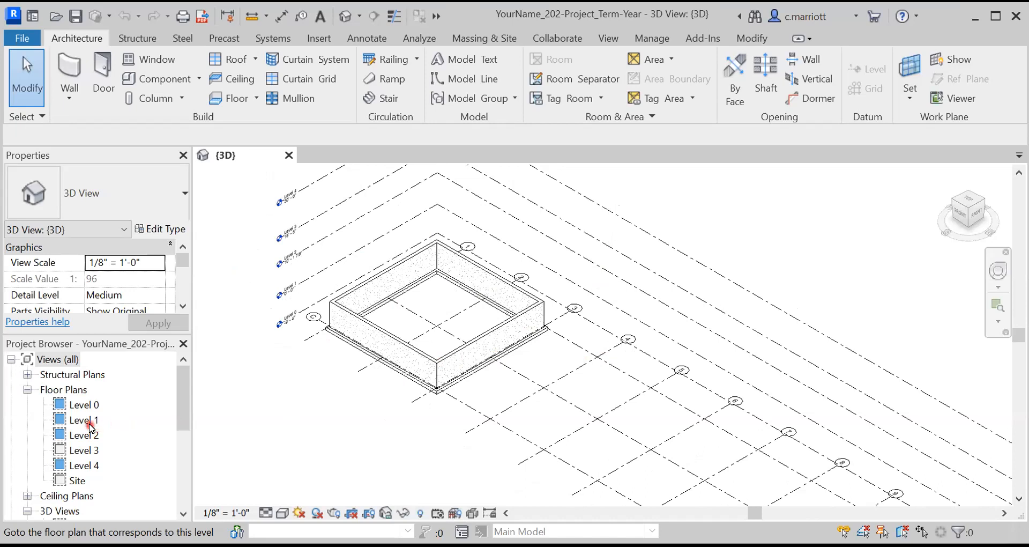
- Open the Level 0 floor plan and show the empty grid bays beside the existing foundation walls
double_click(79, 420)
double_click(81, 406)
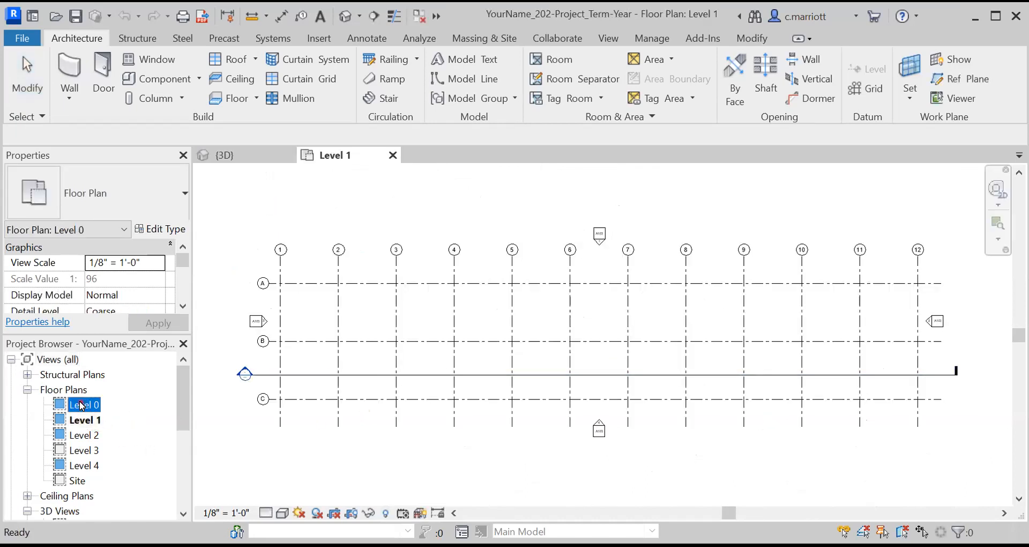
scroll(390, 285, "up", 2)
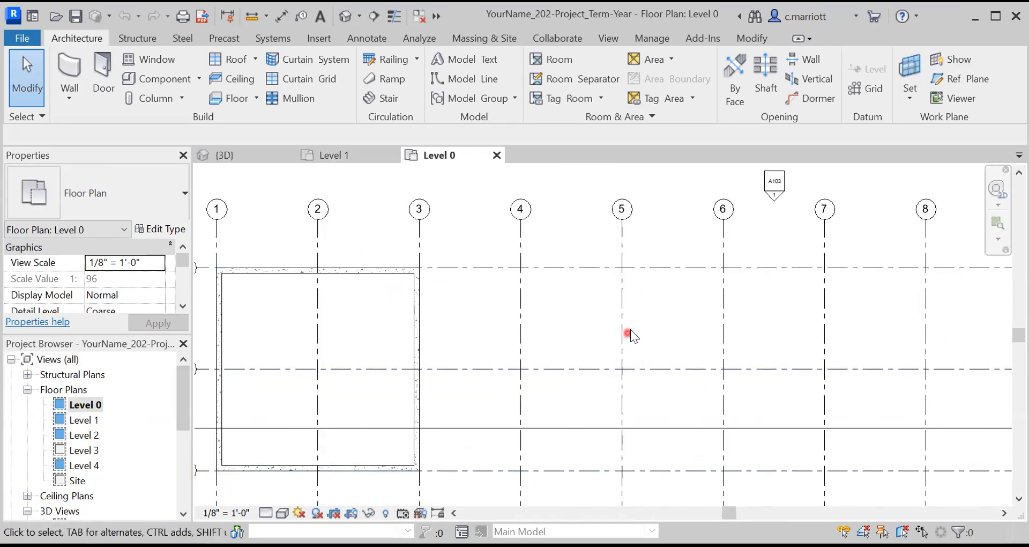
middle_click_drag(633, 328, 514, 305)
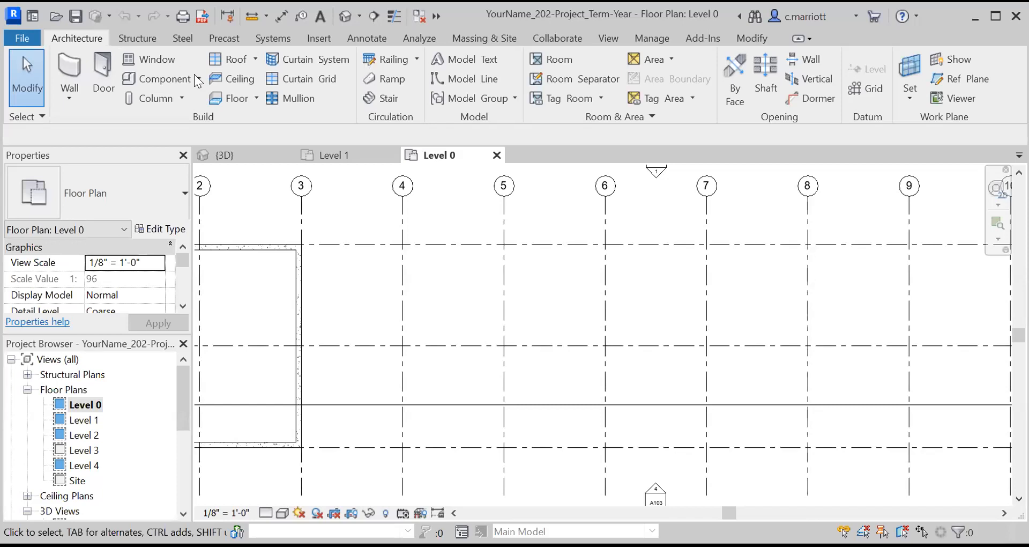
- Draw a closed square of Retaining - 12" Concrete structural walls from grid 4 to grid 6 between grids A and C
left_click(138, 38)
left_click(94, 59)
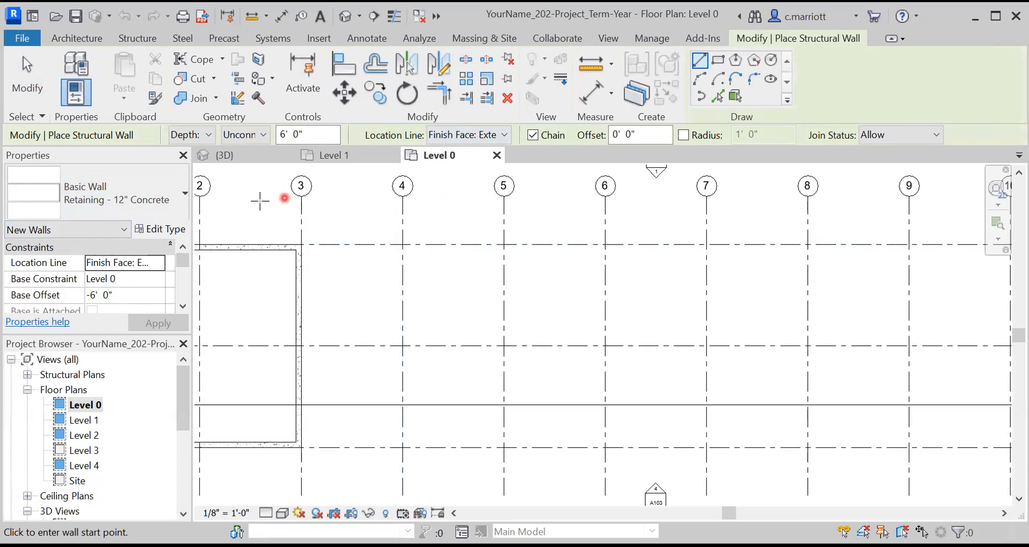
left_click(129, 38)
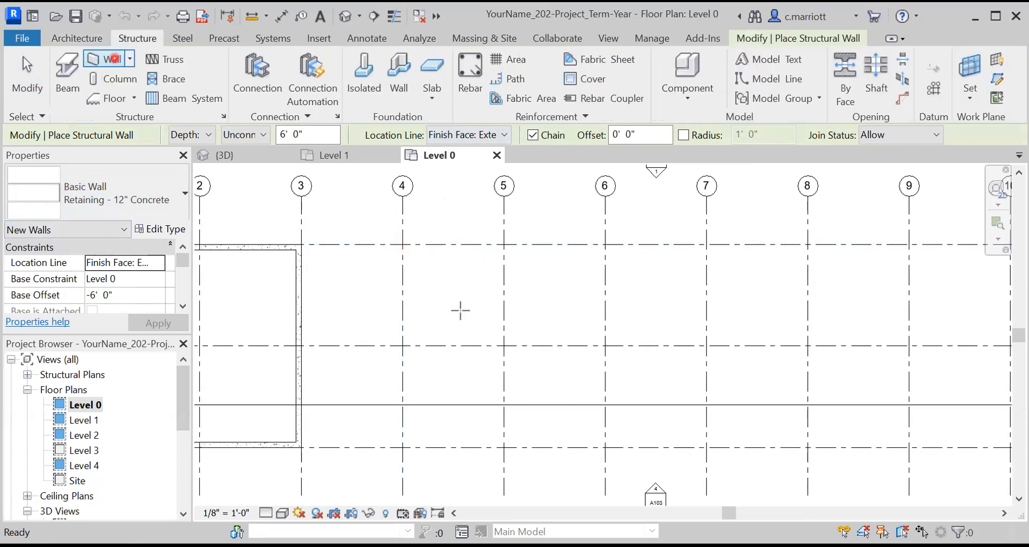
left_click(402, 244)
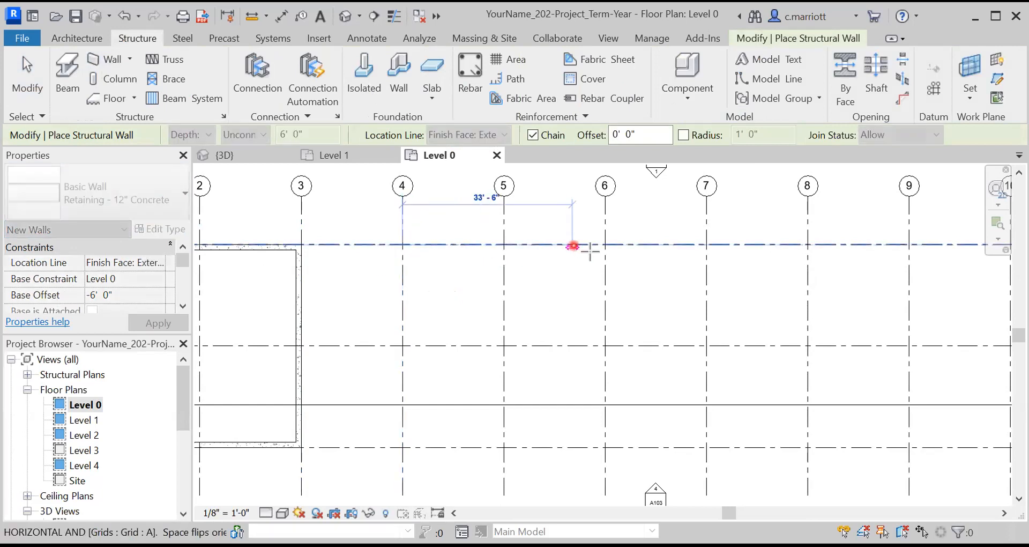
left_click(605, 244)
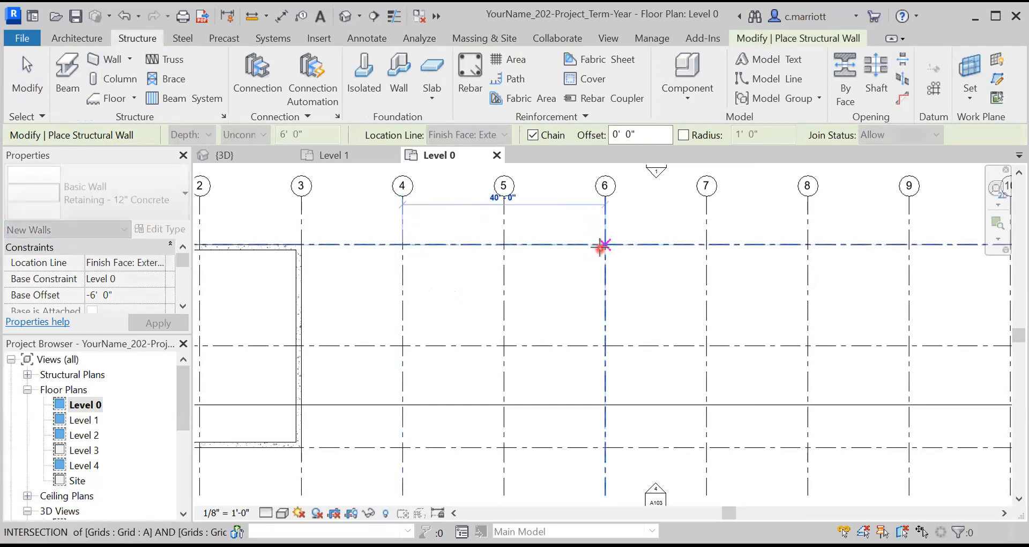
left_click(604, 447)
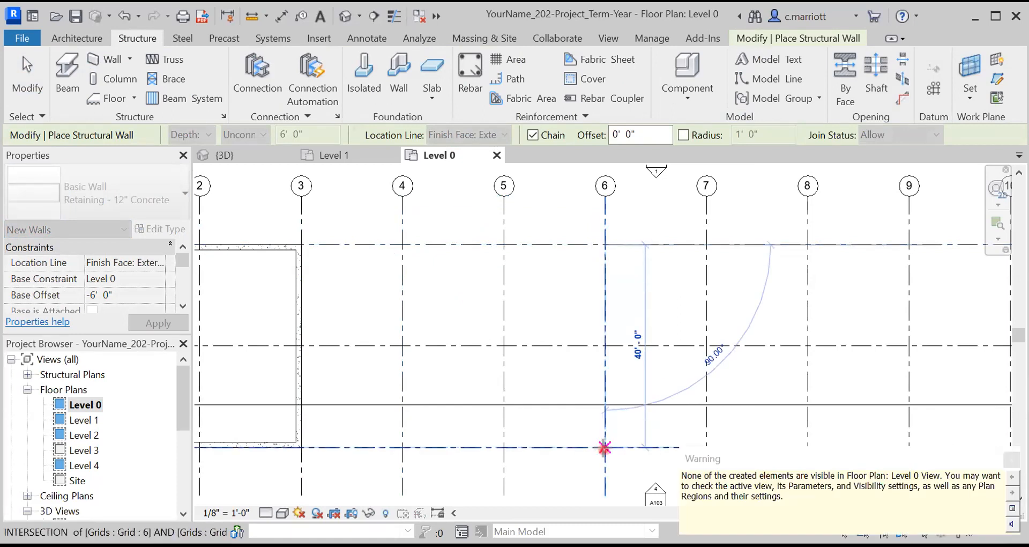
left_click(402, 447)
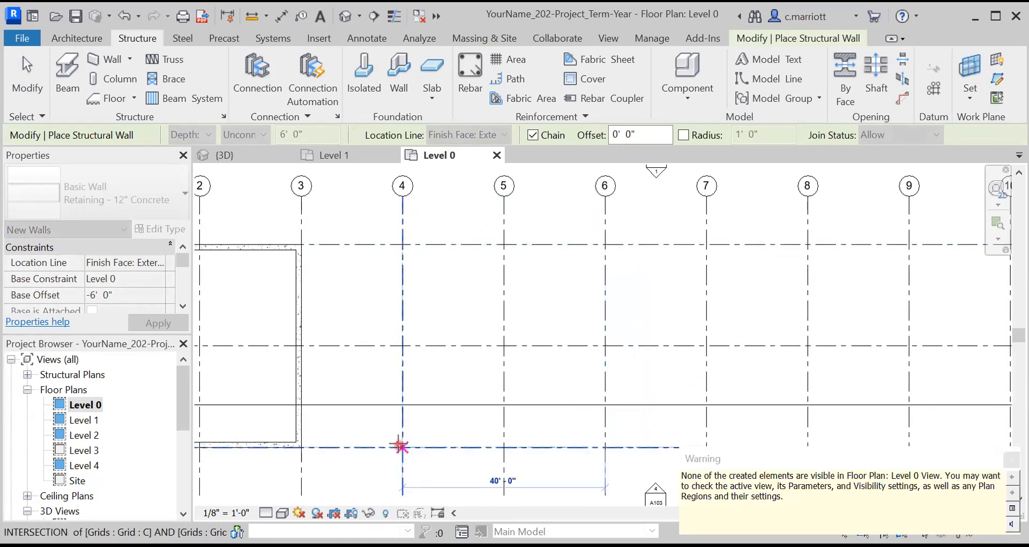
left_click(402, 244)
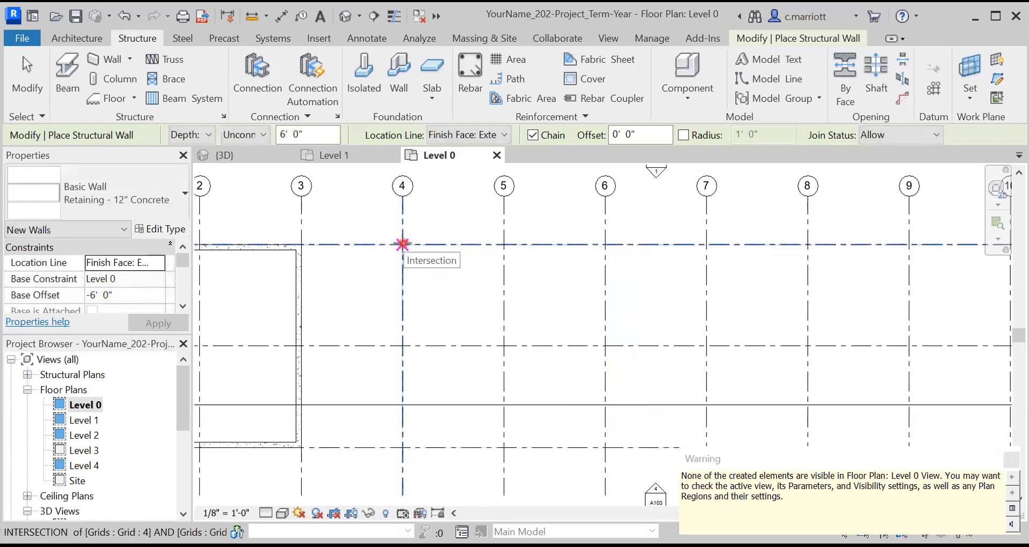
left_click(374, 17)
key("Escape")
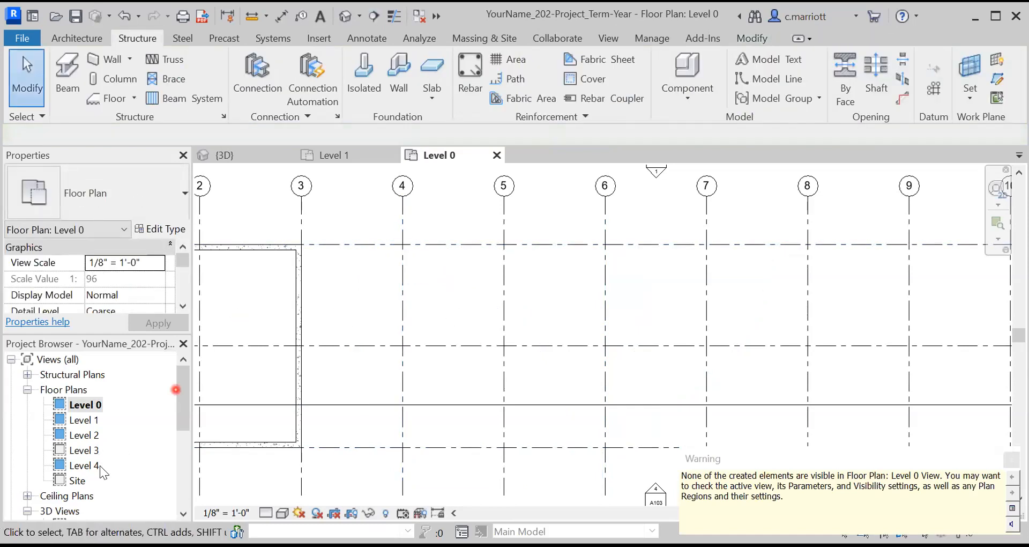
- Open the {3D} view and show the new walls next to the existing foundation
left_click(184, 489)
double_click(78, 359)
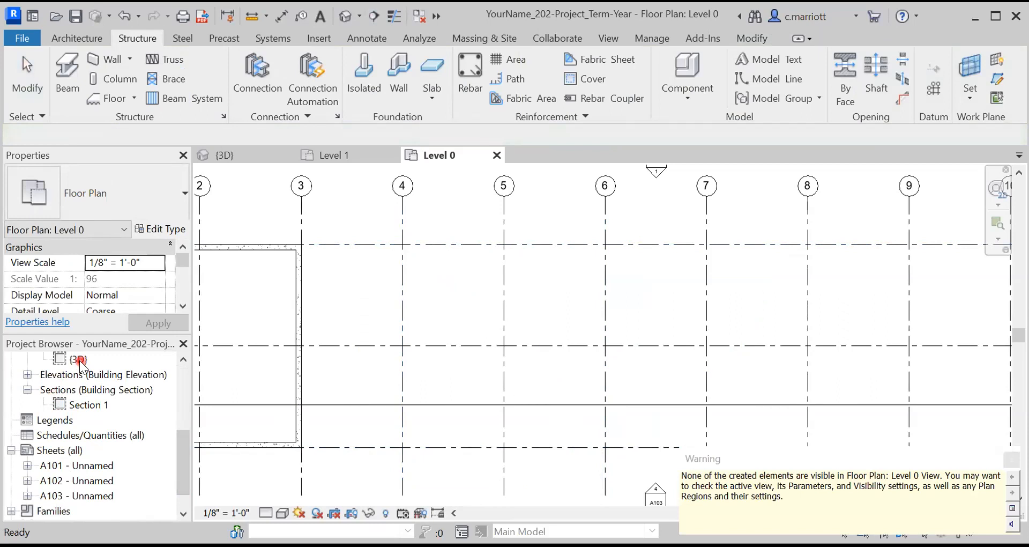
middle_click_drag(487, 386, 449, 331)
scroll(516, 446, "up", 1)
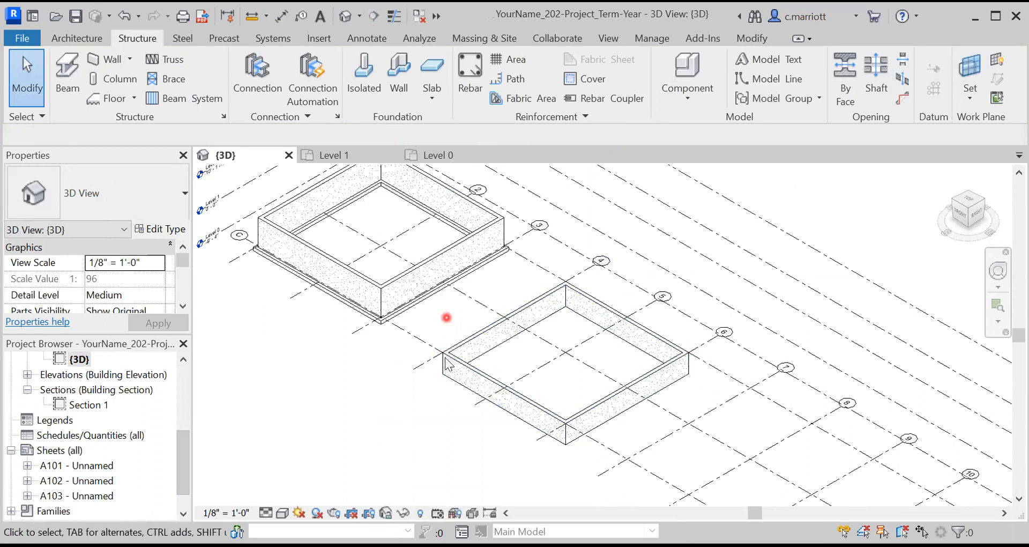
- Select the four new retaining walls and set their top constraint up to Level 1
left_click(460, 391)
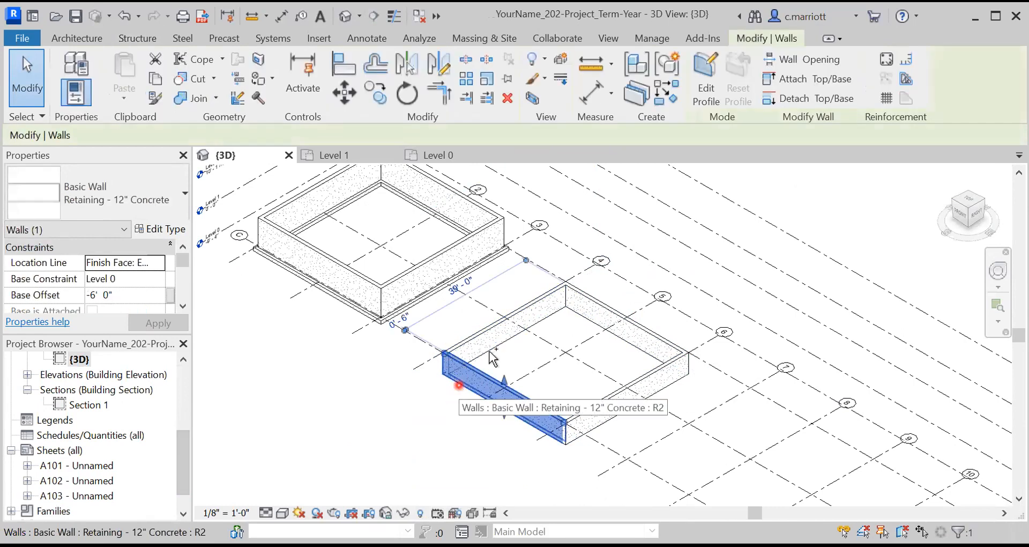
left_click(543, 346, "ctrl")
left_click(587, 317, "ctrl")
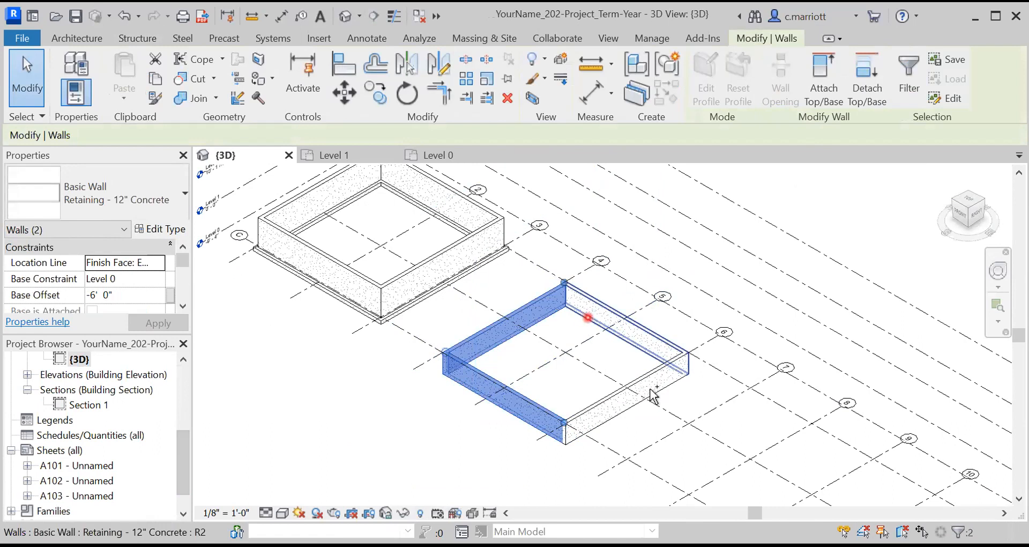
left_click(655, 391, "ctrl")
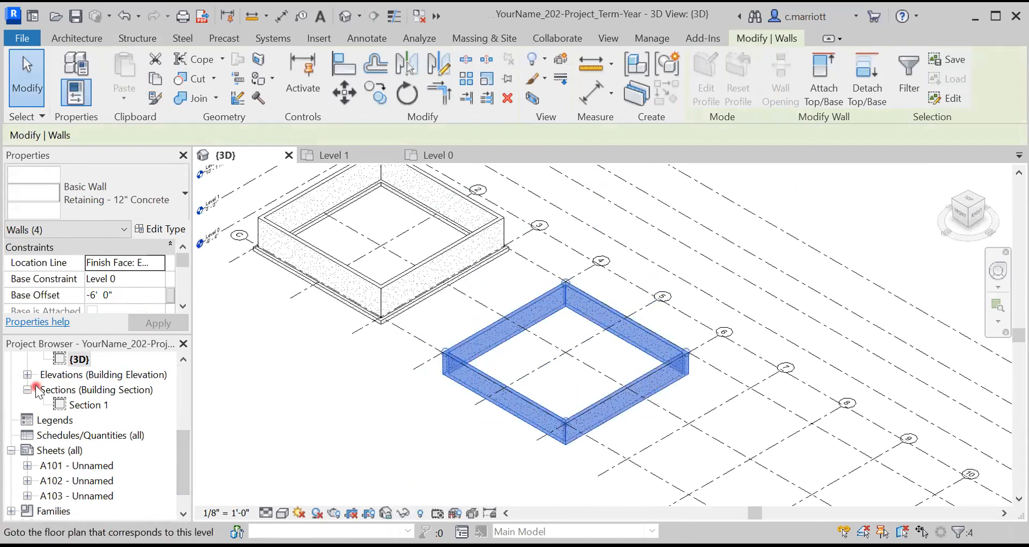
left_click(183, 307)
left_click(183, 307)
left_click(183, 307)
left_click(182, 306)
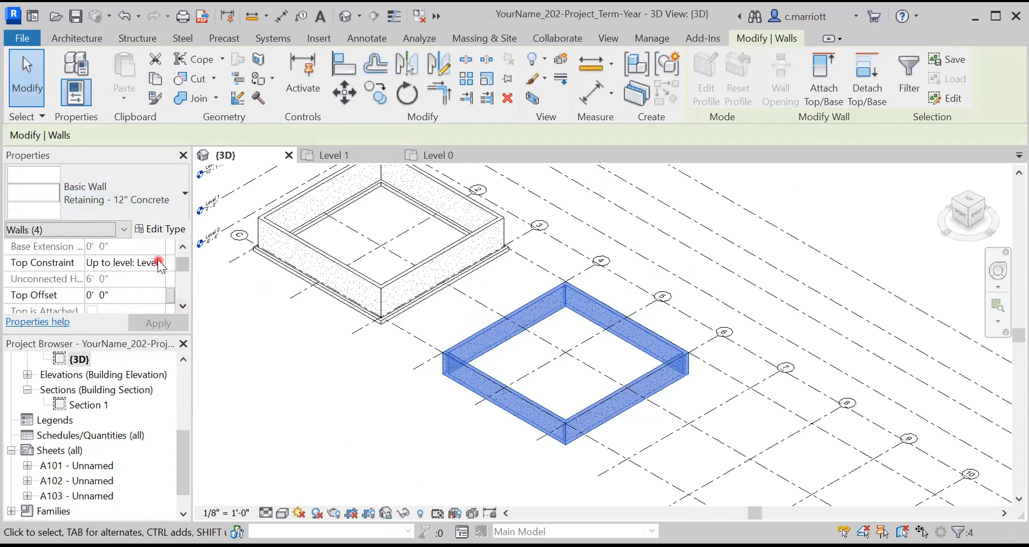
left_click(158, 262)
left_click(153, 292)
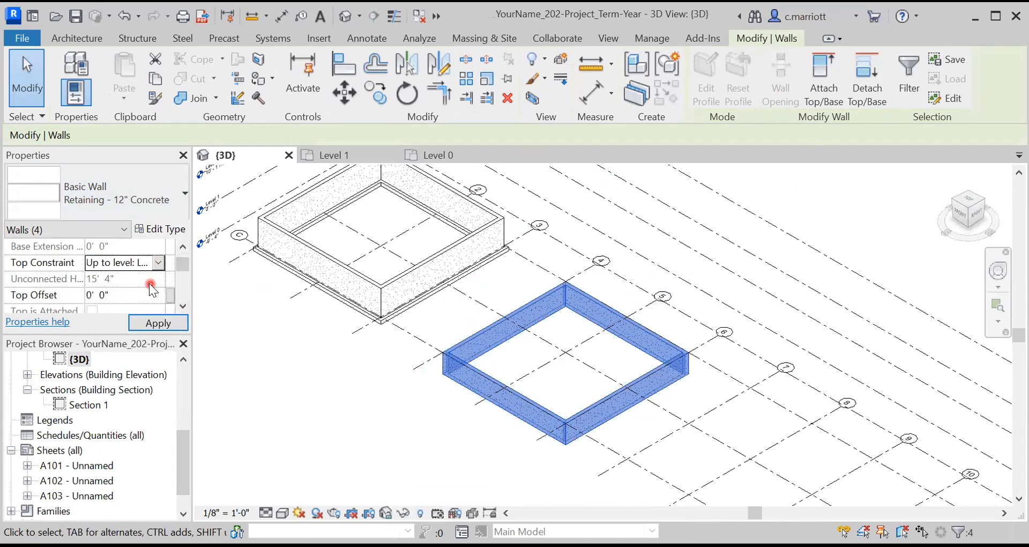
- Set the four walls' top offset to 1' 4.25" and base offset to 3' 4"
left_click(92, 296)
left_click(97, 309)
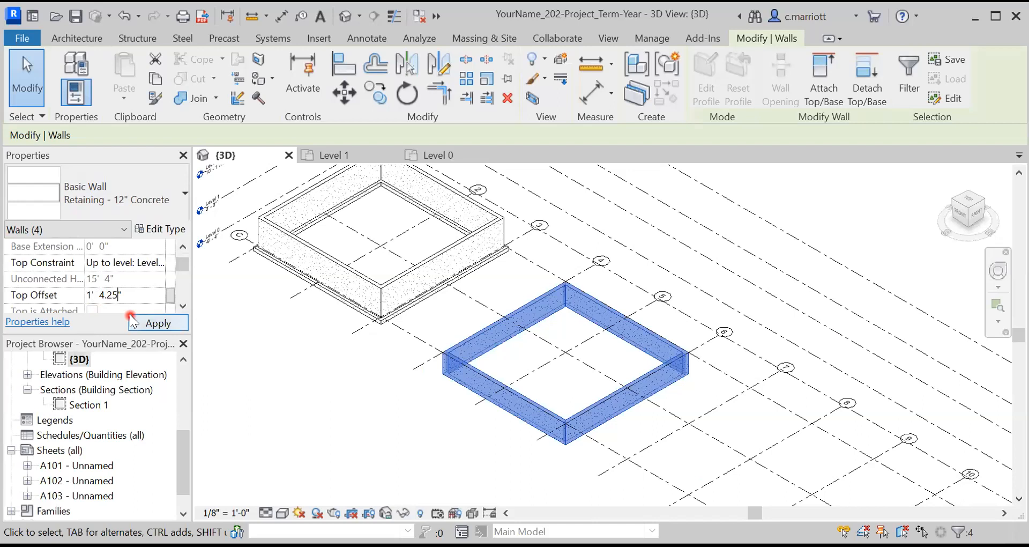
left_click(182, 247)
left_click(183, 246)
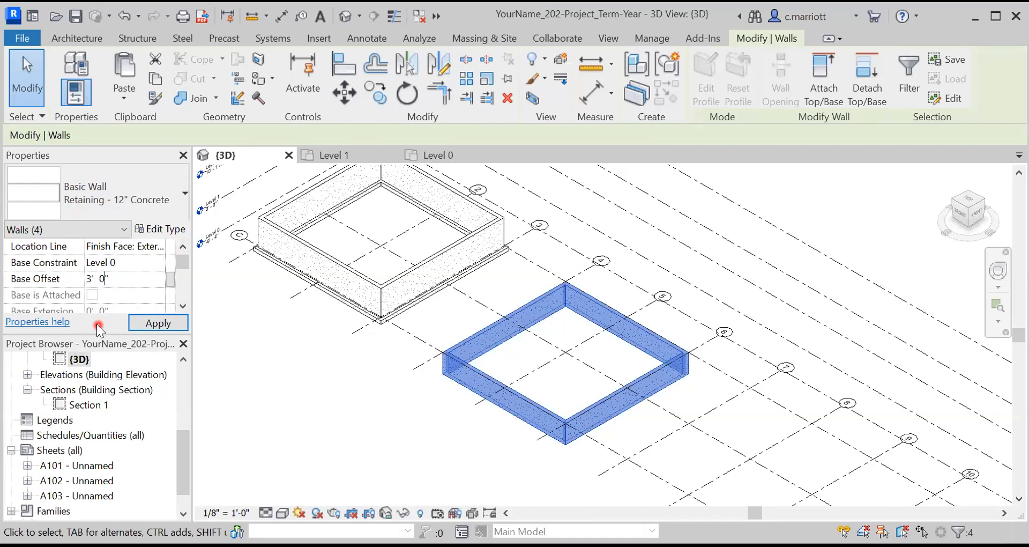
left_click(156, 322)
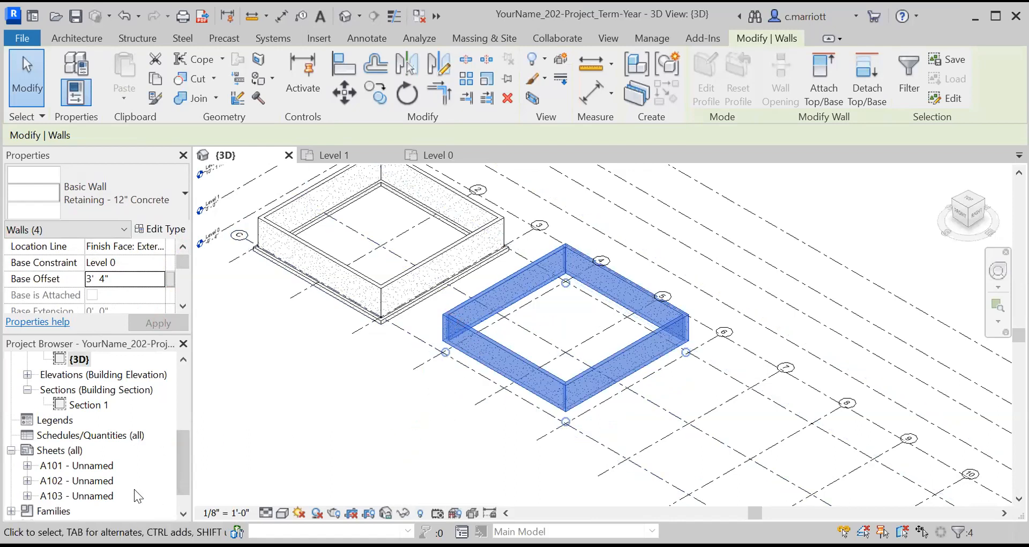
- Open the Section 1 view and check the height of the walls between grids 4 and 6 against the levels
scroll(169, 495, "down", 2)
key("Escape")
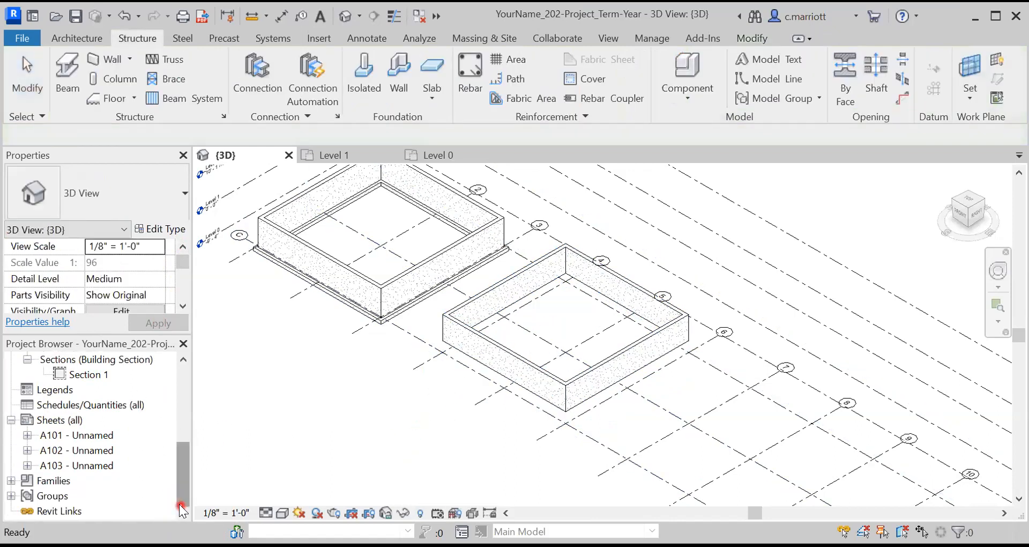
double_click(75, 375)
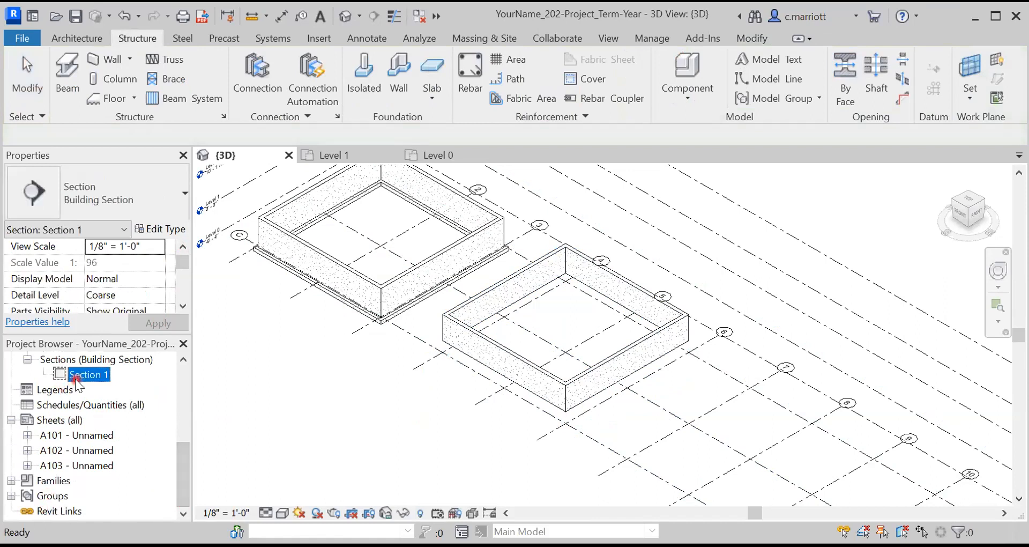
scroll(489, 349, "up", 6)
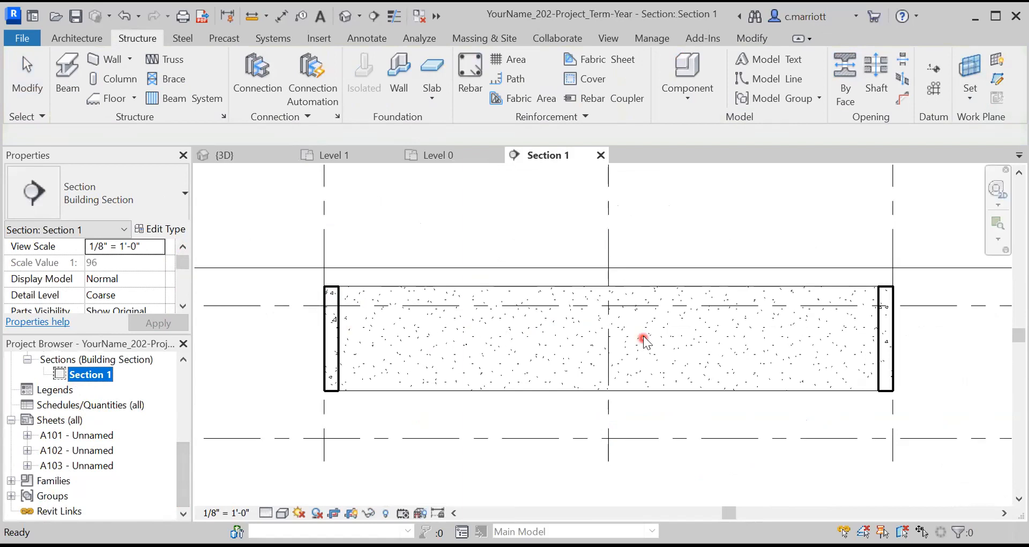
scroll(485, 357, "down", 3)
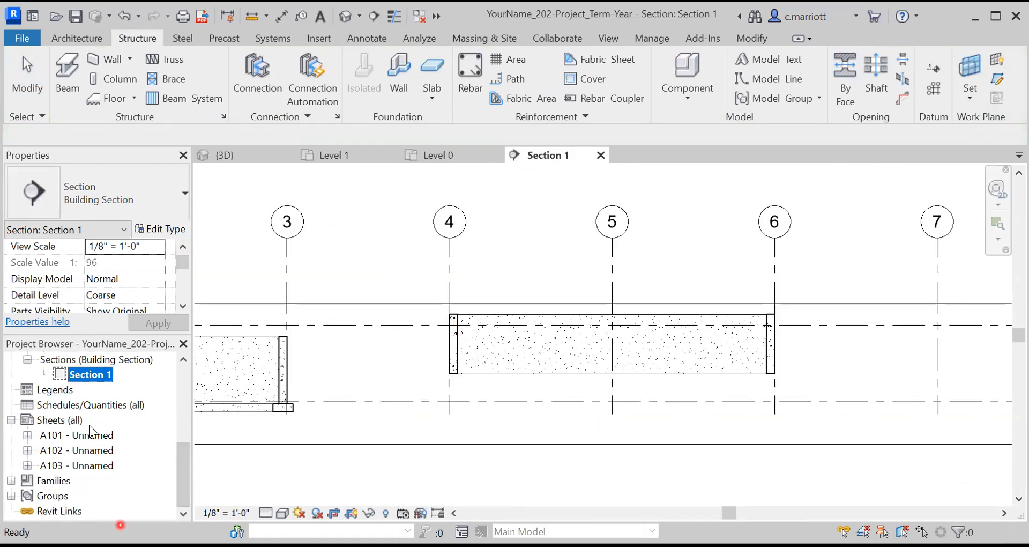
- Return to the {3D} view and clear the current wall selection
left_click(182, 359)
left_click(183, 360)
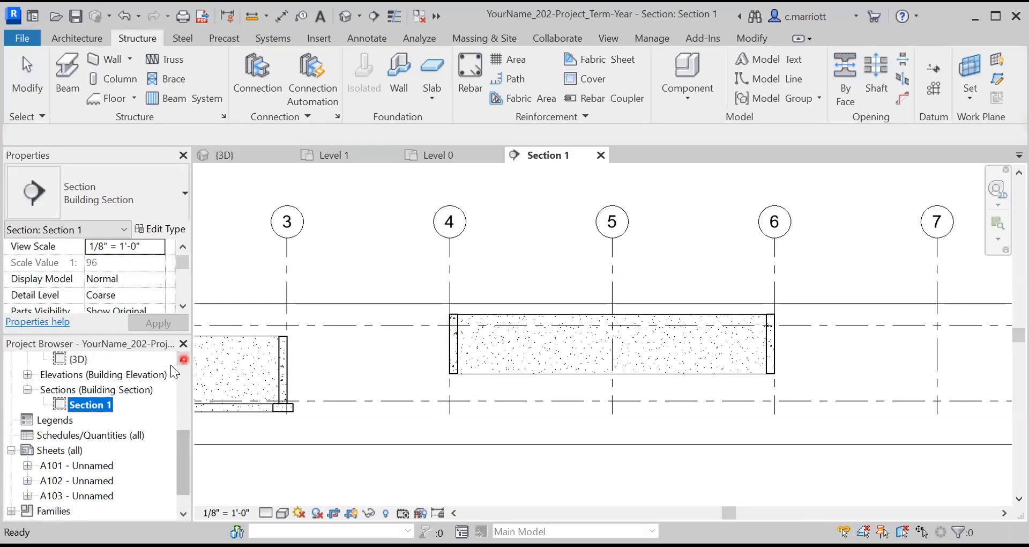
double_click(78, 359)
left_click(545, 358)
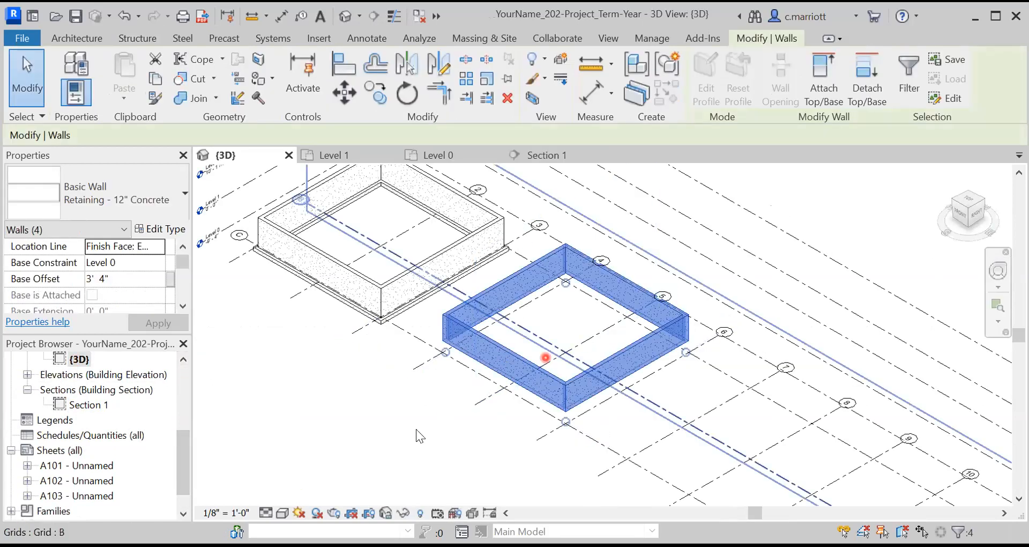
left_click(373, 436)
- Select the four walls between grids 4 and 6 and set their top offset to -1' 4 1/4"
left_click(488, 344)
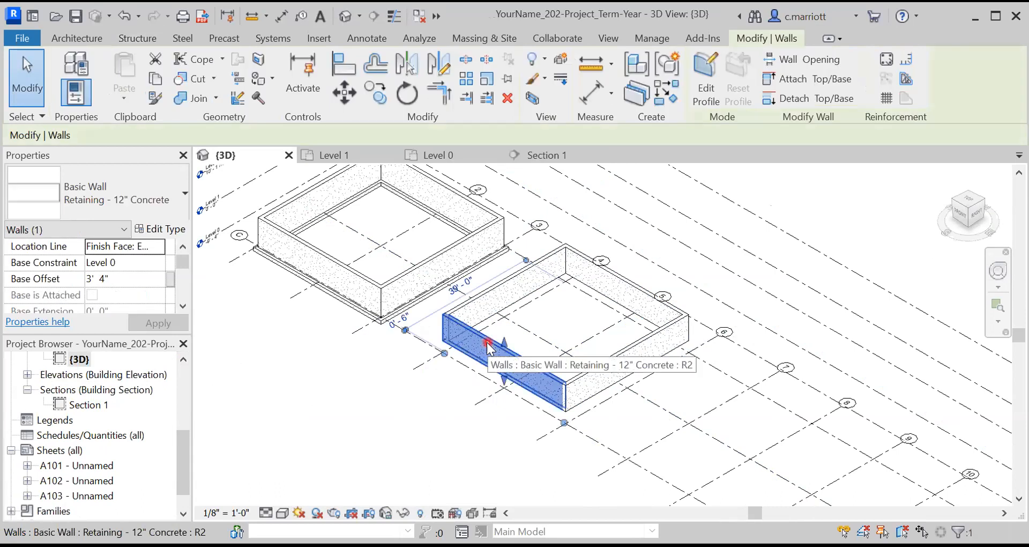
left_click(636, 346, "ctrl")
left_click(617, 292, "ctrl")
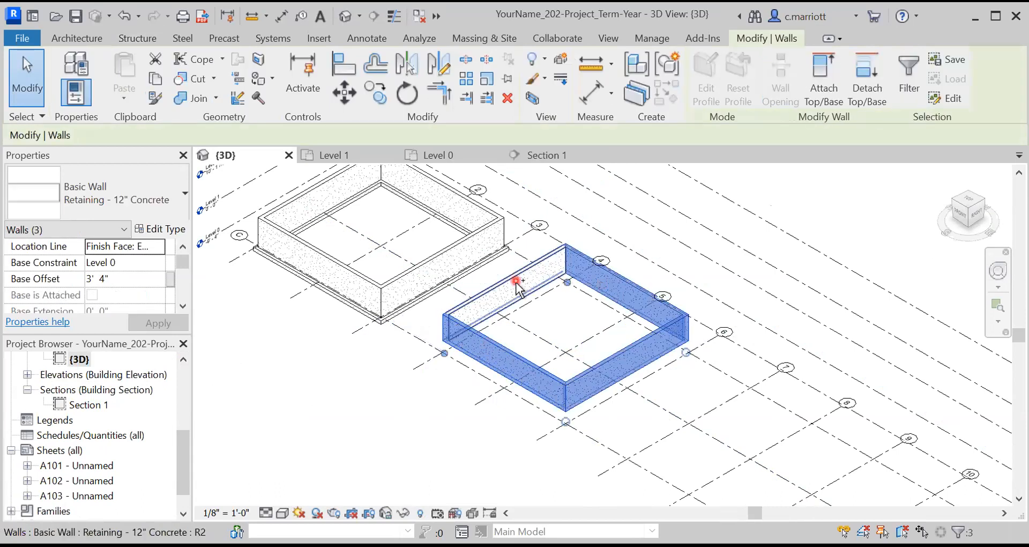
left_click(516, 281, "ctrl")
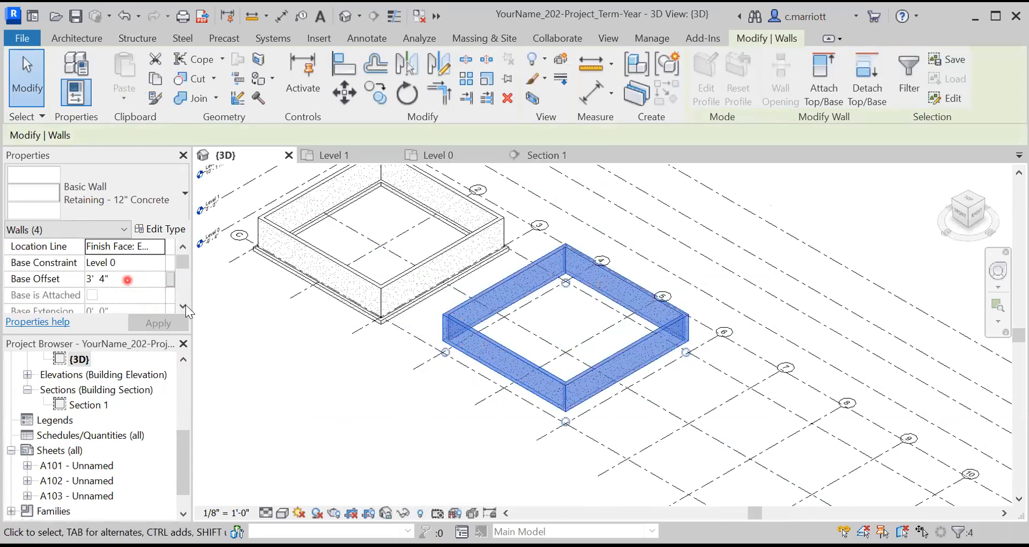
scroll(185, 304, "down", 2)
left_click(94, 299)
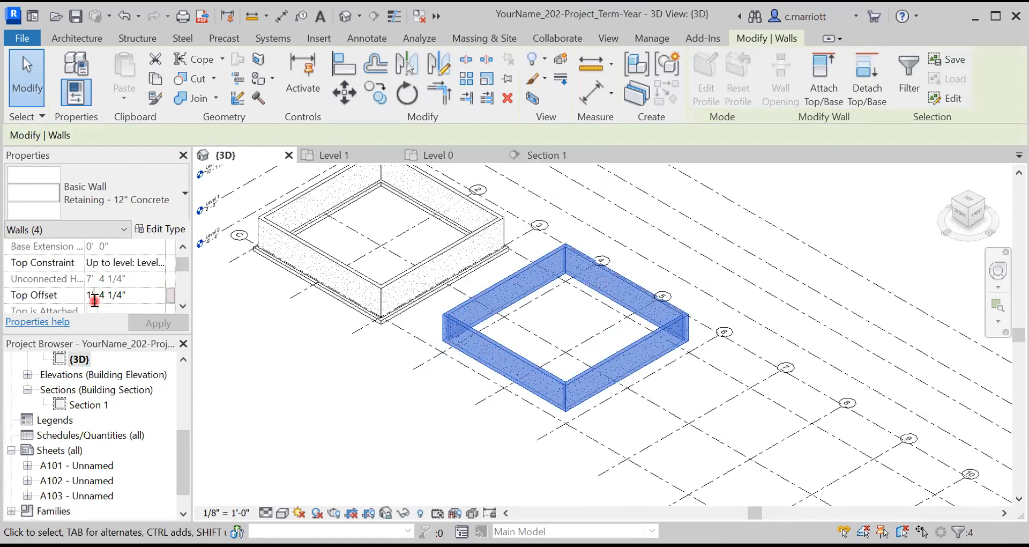
type("-")
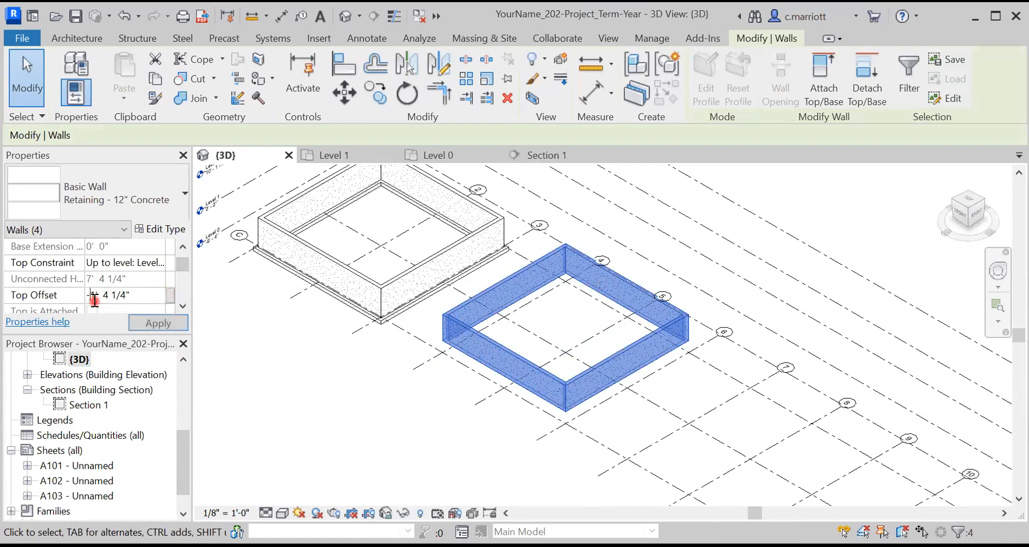
left_click(139, 324)
left_click(240, 343)
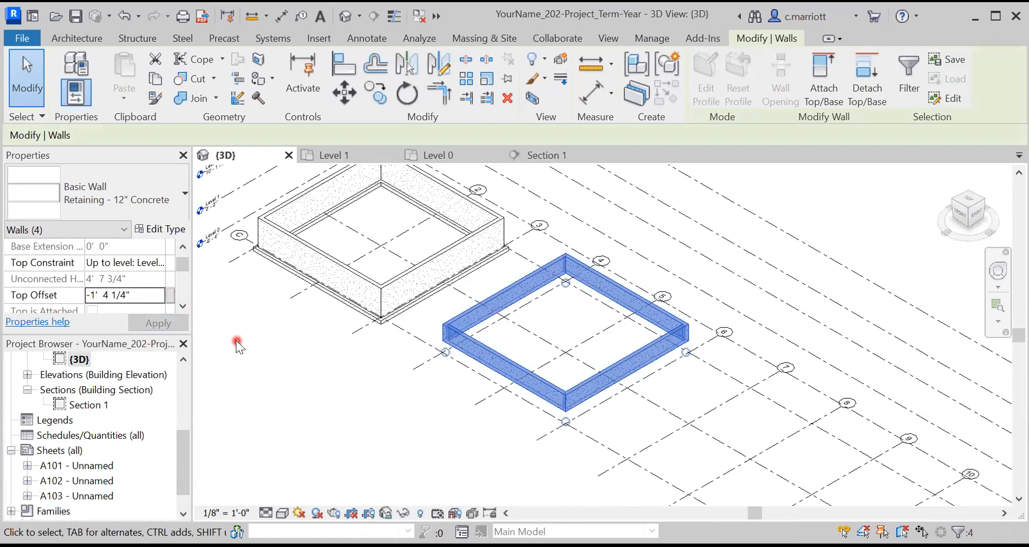
- Reopen Section 1 and compare the corrected walls with the existing foundation walls ending at grid 3
double_click(86, 405)
scroll(462, 354, "up", 2)
scroll(421, 349, "down", 3)
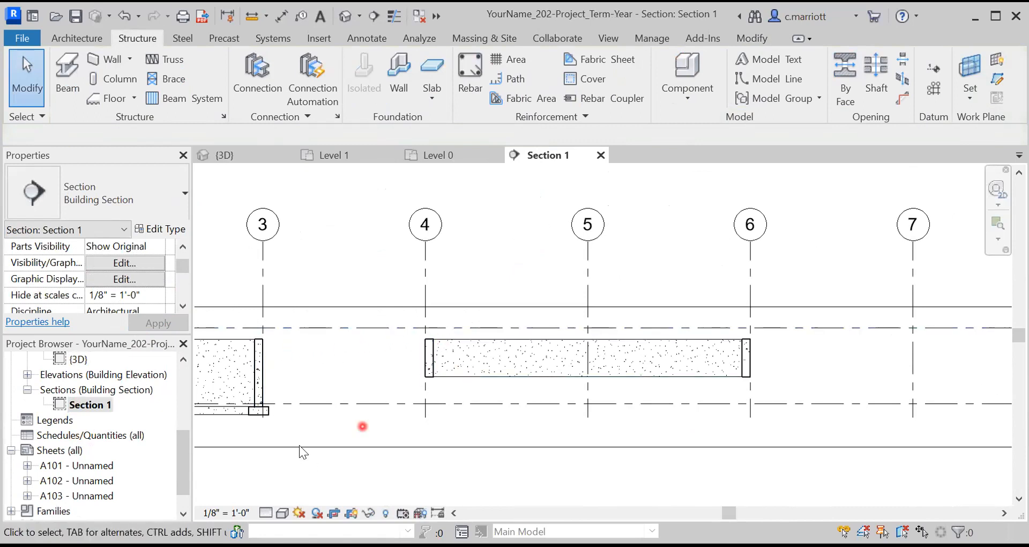
scroll(445, 359, "down", 3)
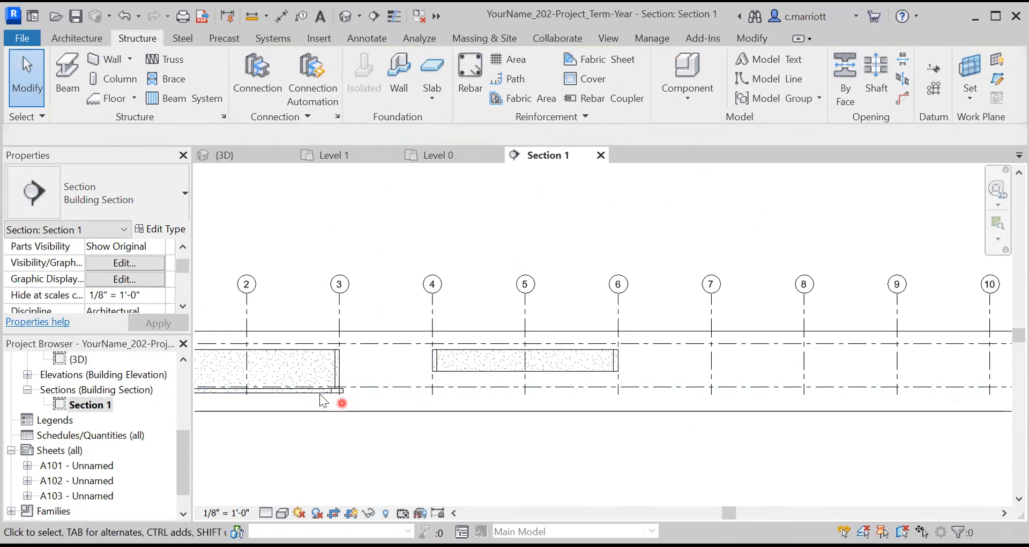
- Examine the existing wall footing at grid 3 in Section 1 and compare it with the walls between grids 4 and 6
scroll(333, 395, "up", 4)
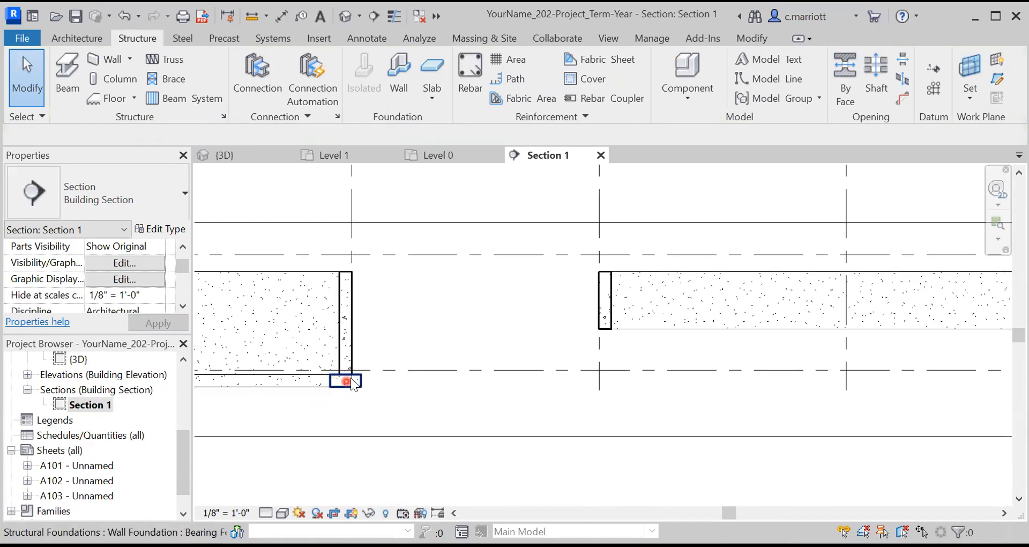
scroll(346, 380, "up", 3)
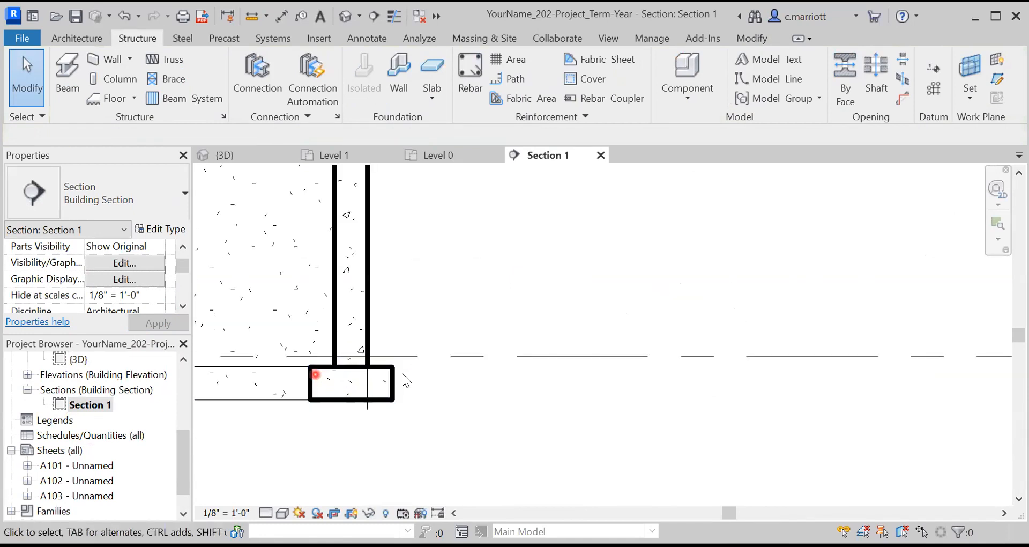
scroll(397, 370, "down", 2)
scroll(607, 320, "down", 3)
middle_click_drag(554, 333, 612, 329)
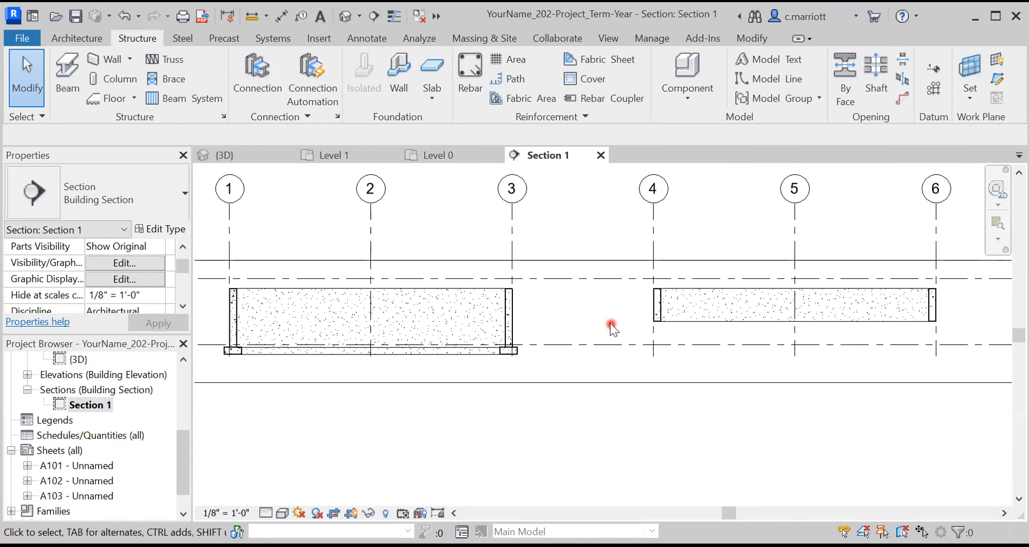
scroll(531, 360, "up", 5)
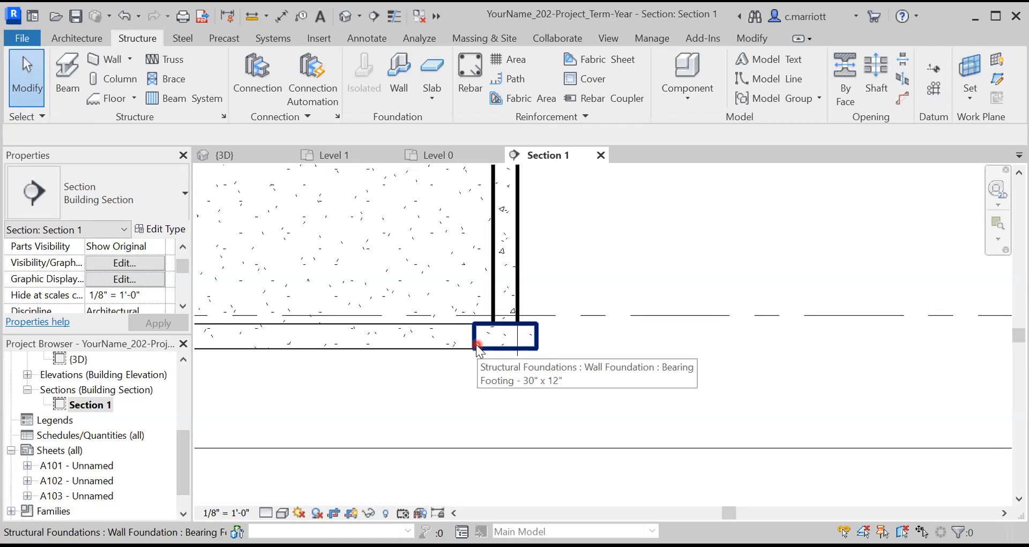
scroll(479, 347, "down", 2)
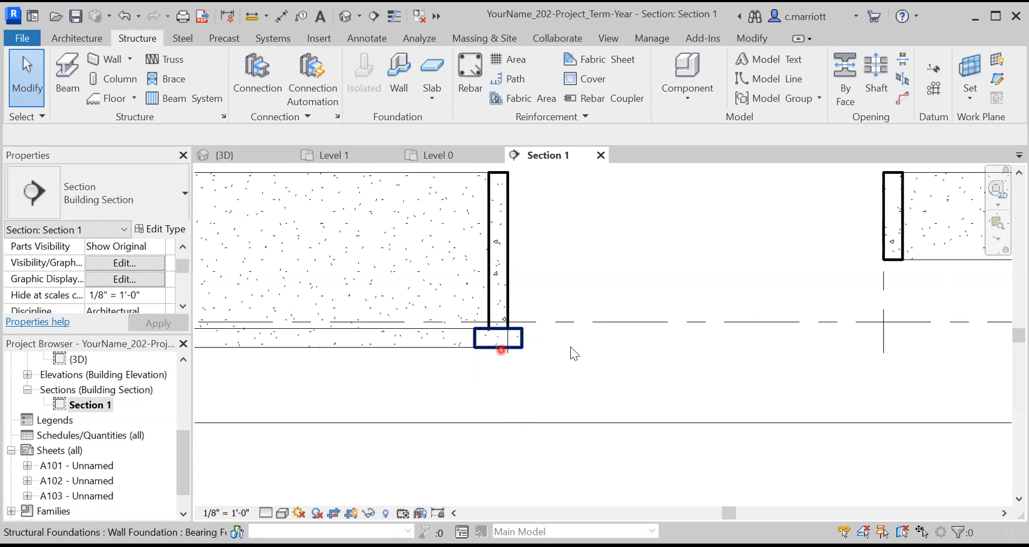
scroll(503, 352, "up", 2)
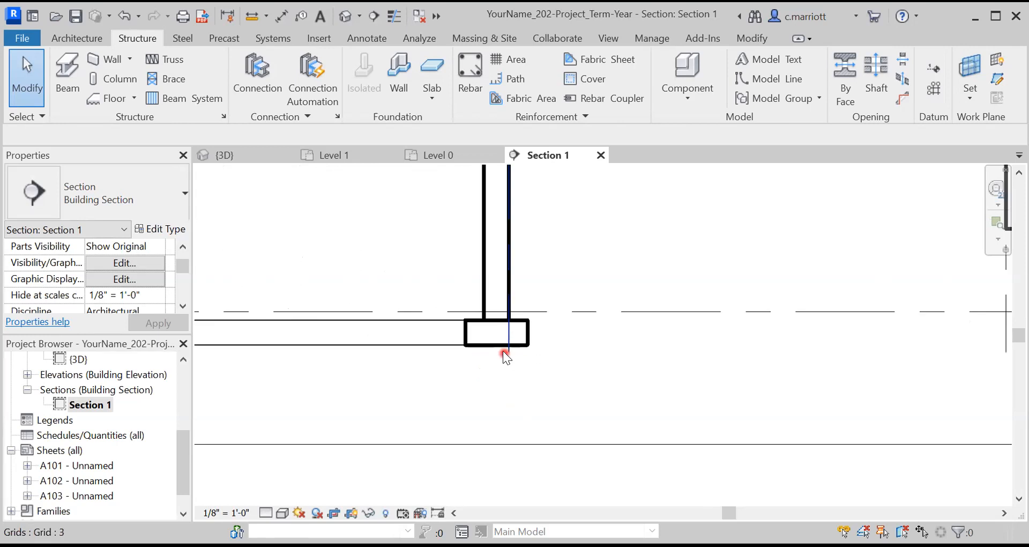
scroll(523, 363, "down", 1)
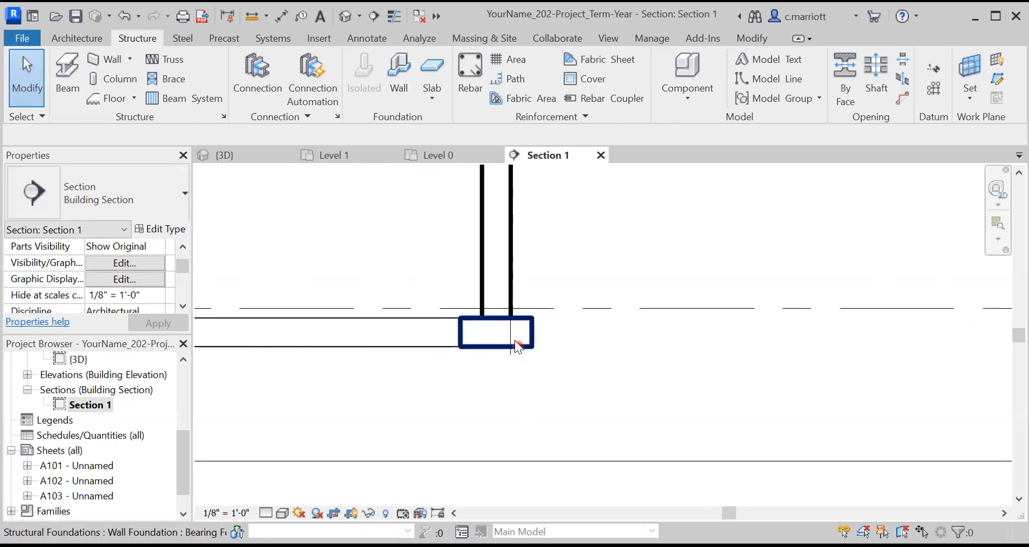
scroll(504, 358, "down", 1)
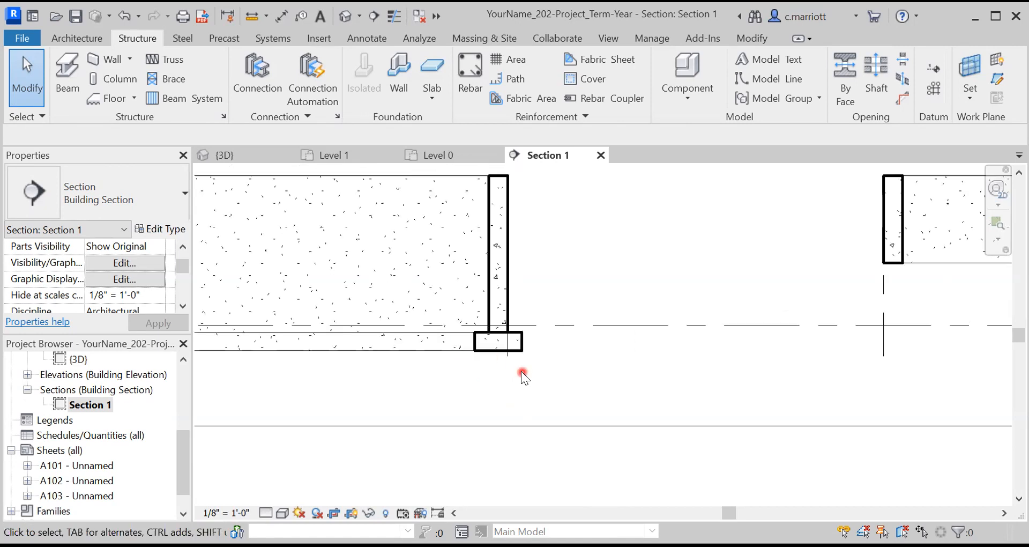
scroll(523, 370, "down", 2)
scroll(571, 327, "down", 2)
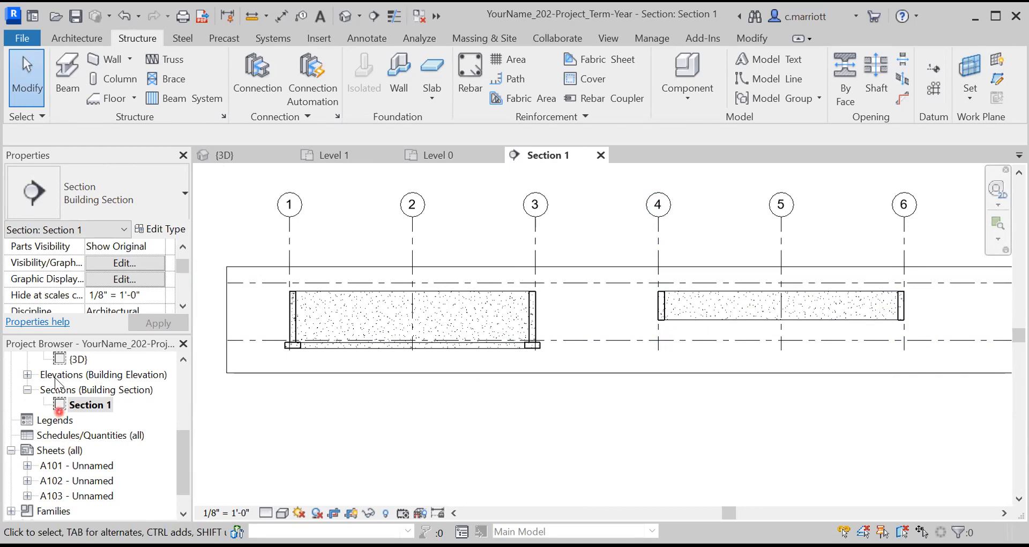
- In the {3D} view, place Bearing Footing - 36" x 12" wall foundations under the four walls between grids 4 and 6, working from below
left_click(70, 361)
left_click(78, 360)
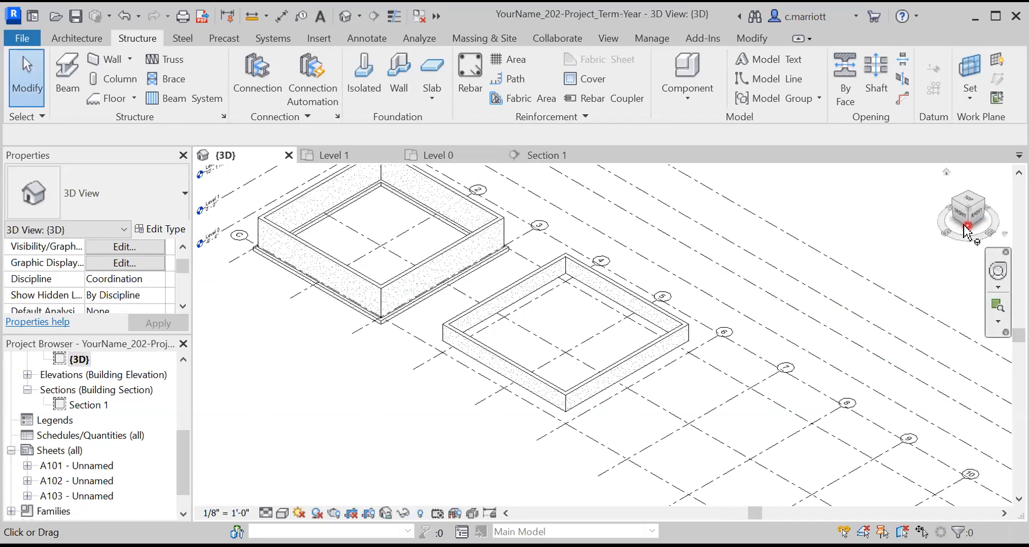
left_click_drag(968, 231, 966, 232)
mouse_move(598, 382)
middle_mouse_down("shift")
mouse_move(532, 386)
mouse_move(236, 309)
middle_mouse_up("shift")
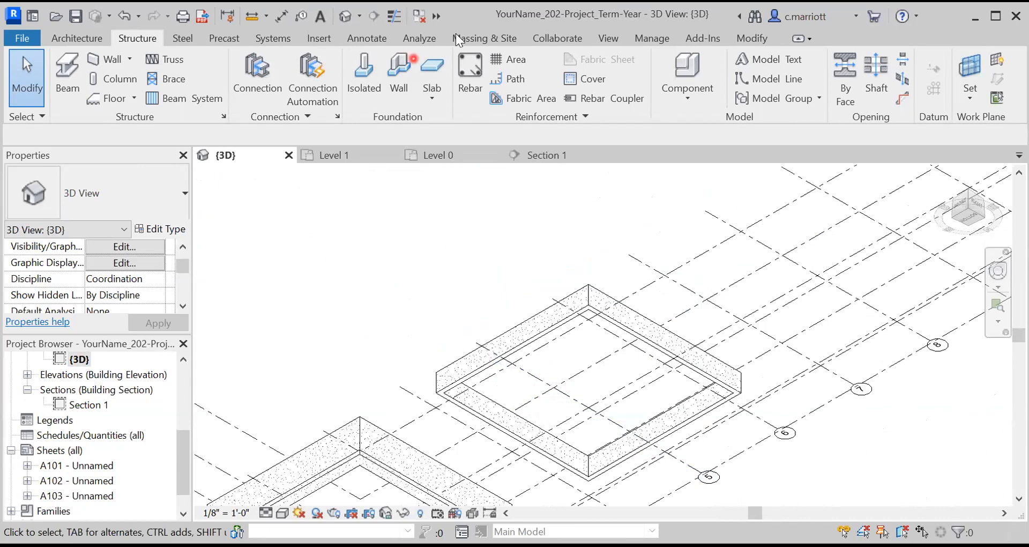
left_click(395, 67)
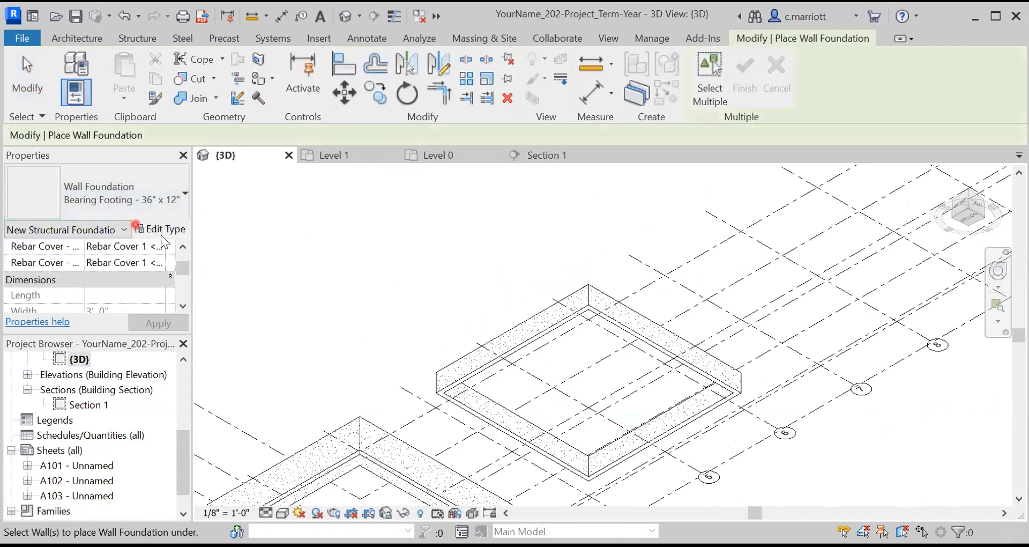
left_click(482, 367)
left_click(618, 328)
left_click(677, 408)
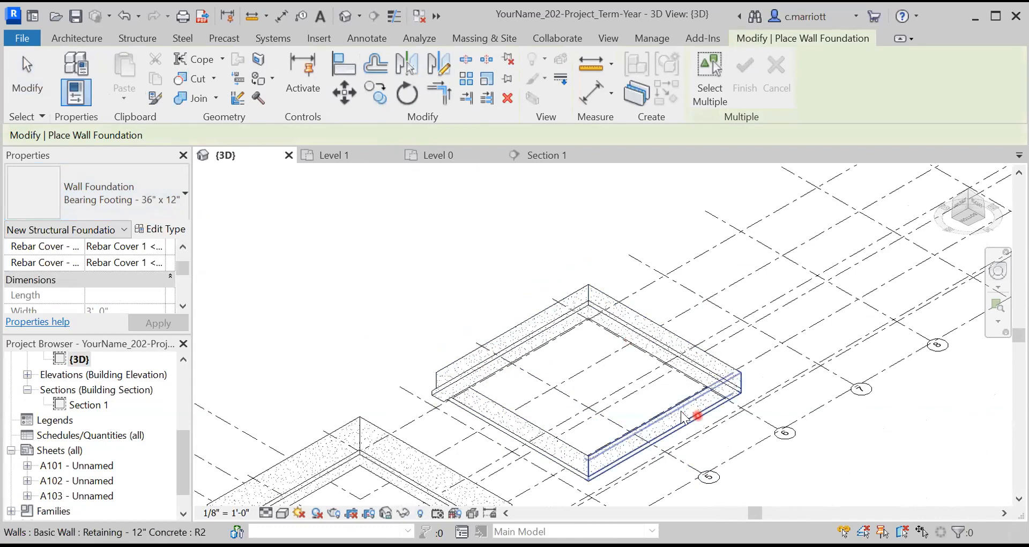
left_click(690, 421)
left_click(499, 428)
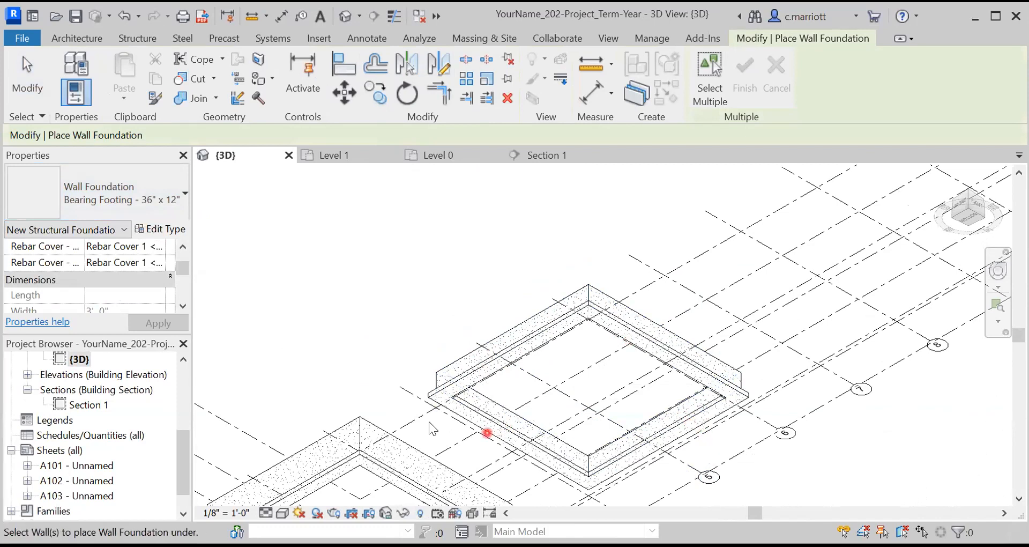
key("Escape")
- Compare the footing type under the walls between grids 1 and 3 with the type under the walls between grids 4 and 6
scroll(429, 397, "down", 5)
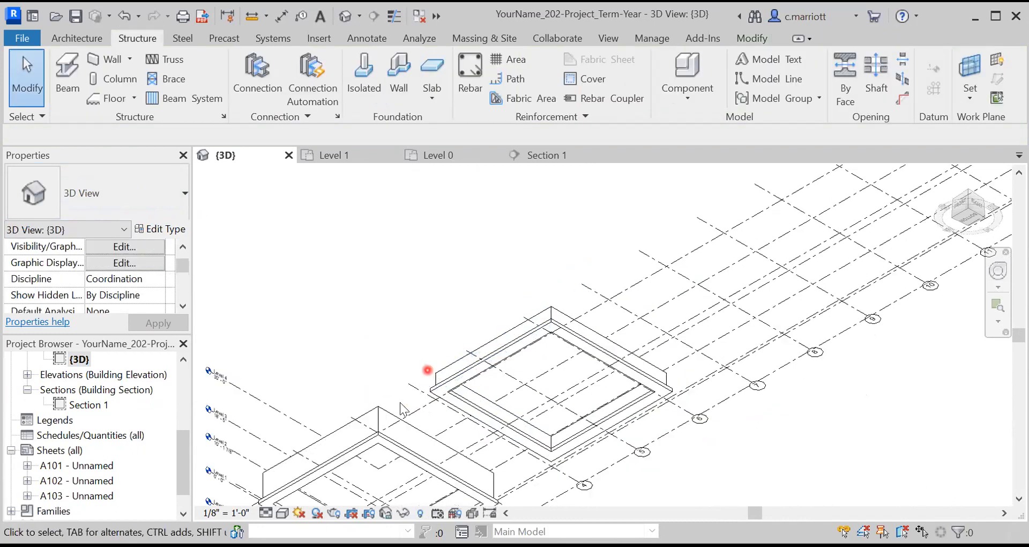
scroll(404, 410, "up", 4)
scroll(405, 411, "up", 2)
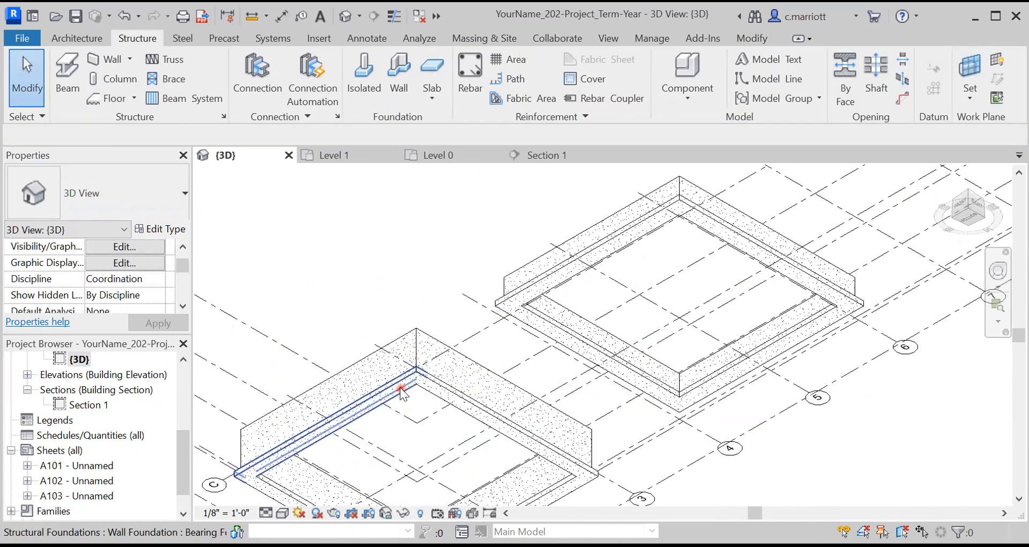
left_click(403, 394)
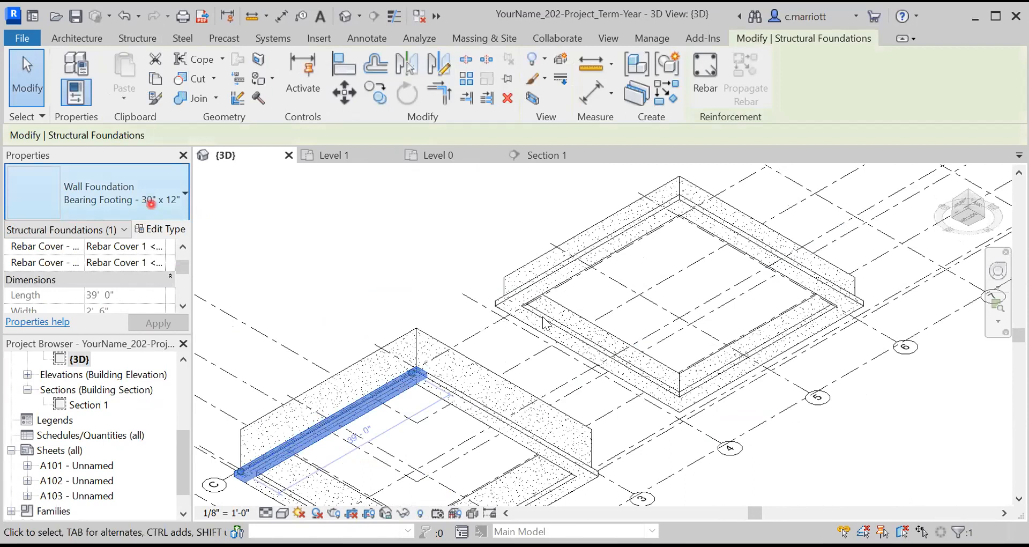
key("Escape")
left_click(537, 280)
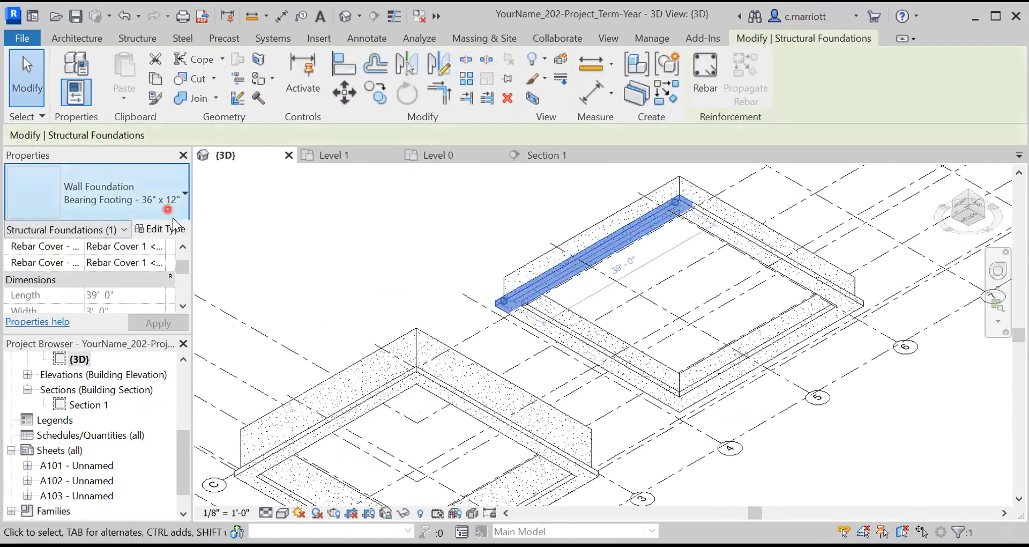
left_click(393, 283)
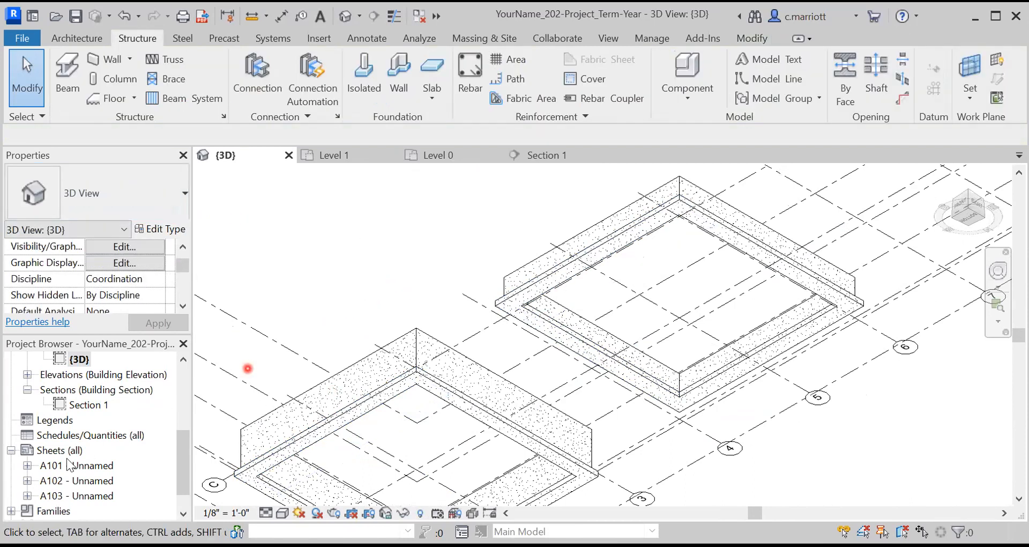
- Open Section 1 and check the new footings under the walls between grids 4 and 6
double_click(82, 406)
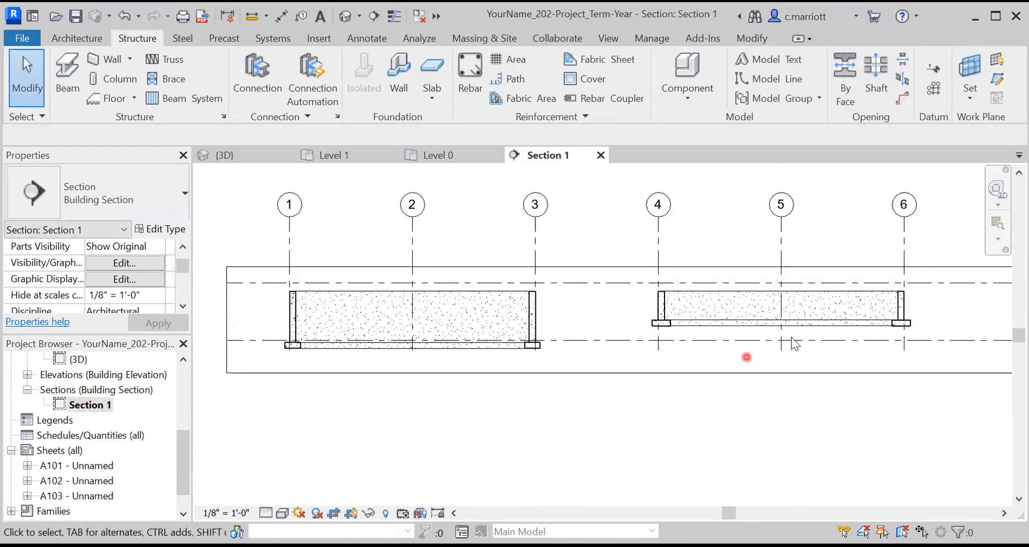
scroll(901, 339, "up", 2)
scroll(895, 338, "up", 1)
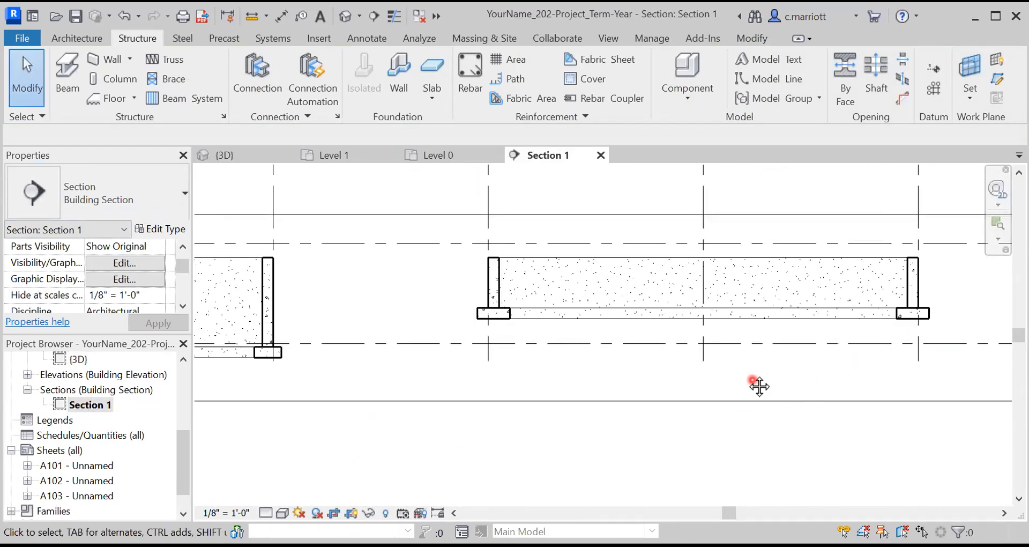
middle_click_drag(759, 386, 664, 397)
scroll(655, 395, "down", 2)
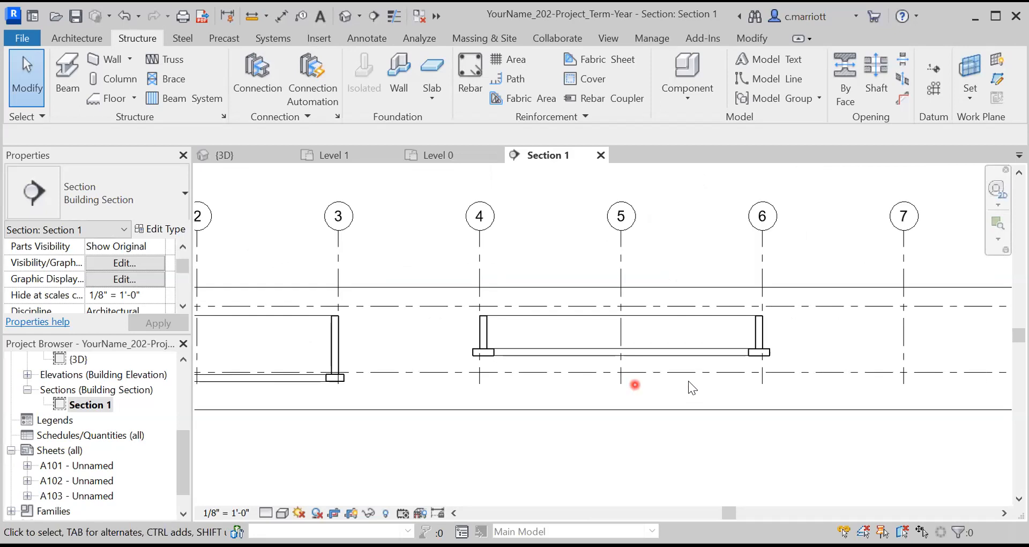
- Return to the {3D} view and inspect both sets of foundation walls and footings from above
double_click(76, 359)
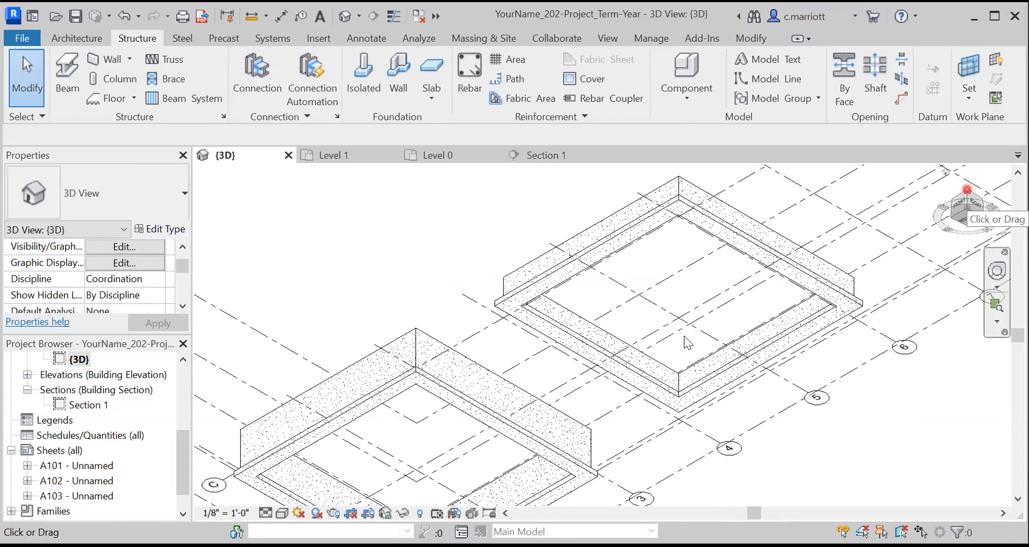
left_click(967, 190)
scroll(579, 370, "up", 2)
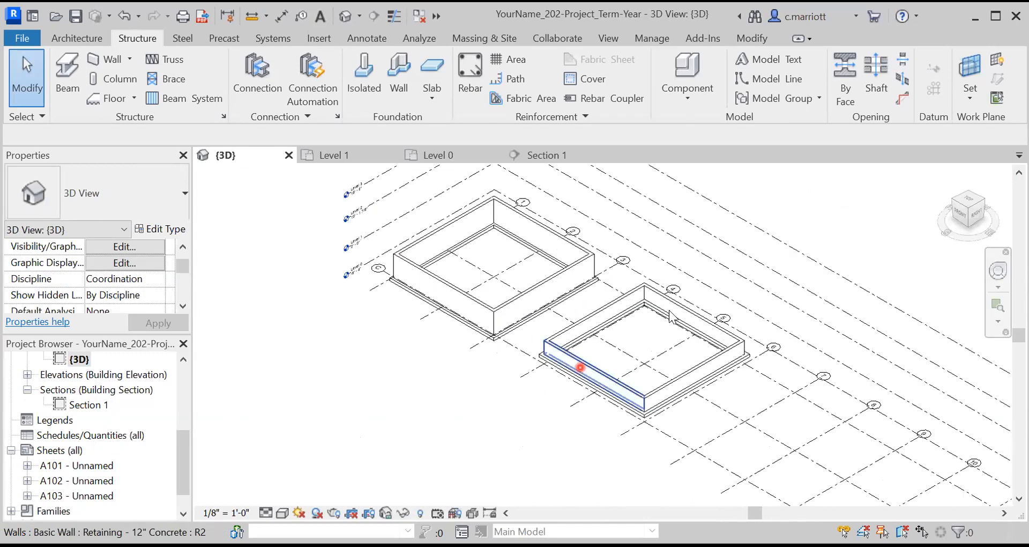